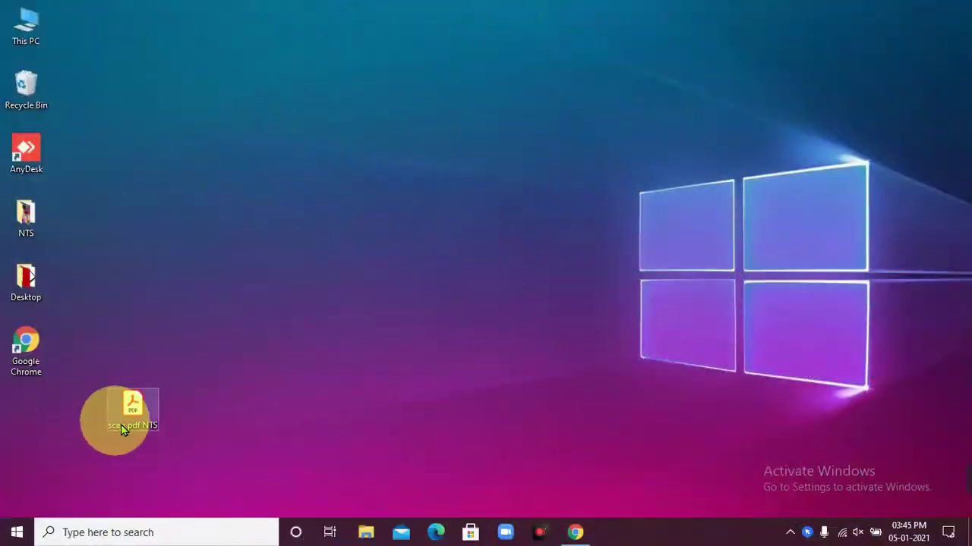
Step: Open scan pdf NTS.pdf from the desktop in Acrobat Reader to confirm it is a scanned, uneditable document
{"action": "double_click", "coordinate": [134, 410]}
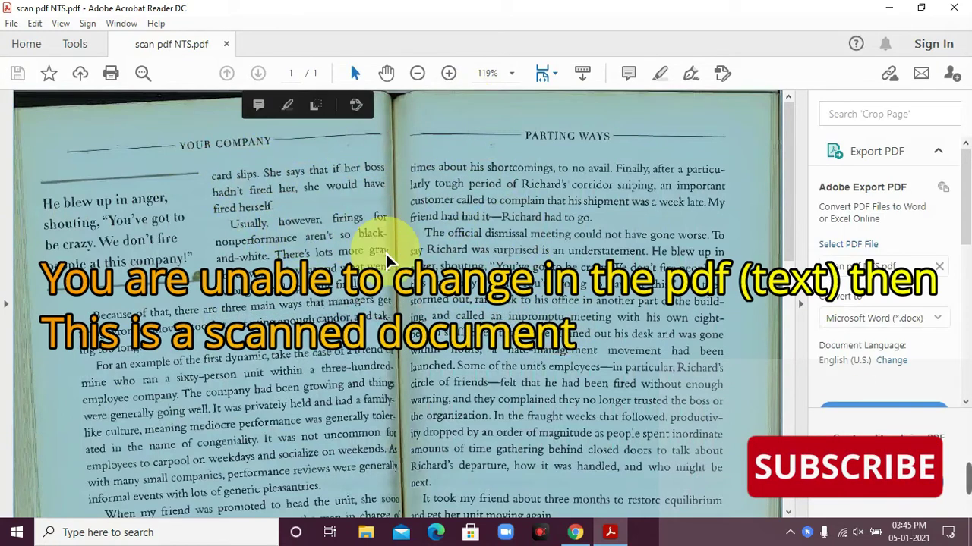
Step: Scribble a yellow test loop on the page, then close Acrobat without saving the change
{"action": "left_click", "coordinate": [285, 114]}
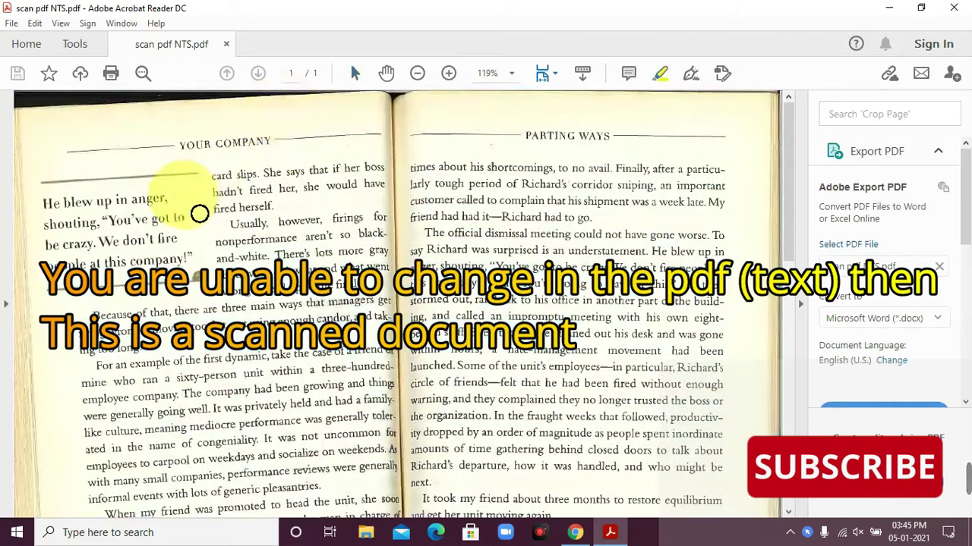
{"action": "left_click_drag", "start_coordinate": [176, 198], "coordinate": [410, 340]}
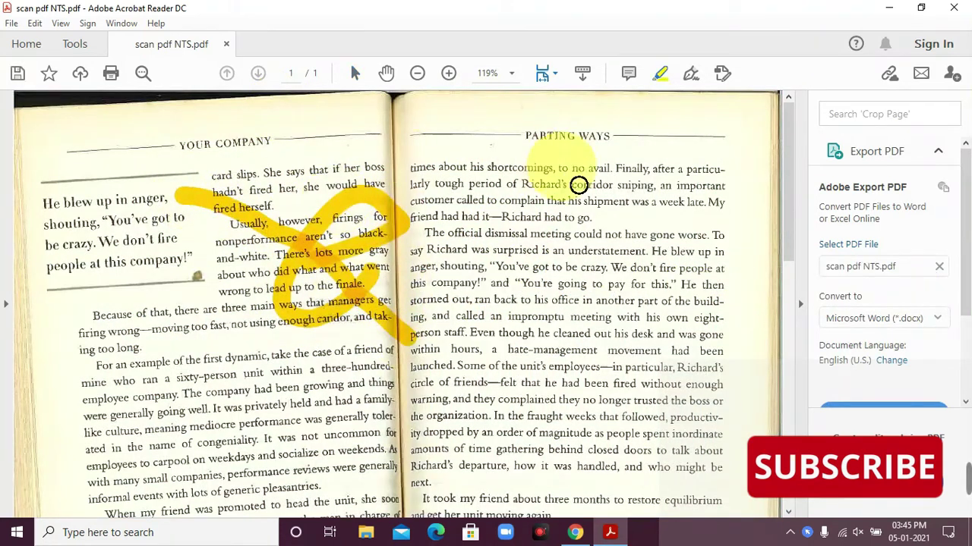
{"action": "left_click", "coordinate": [964, 8]}
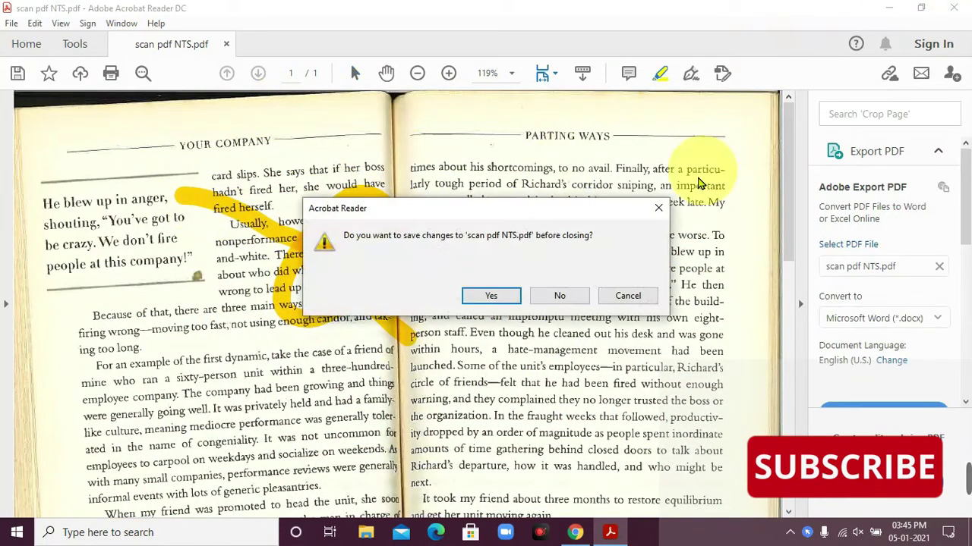
{"action": "left_click", "coordinate": [560, 295]}
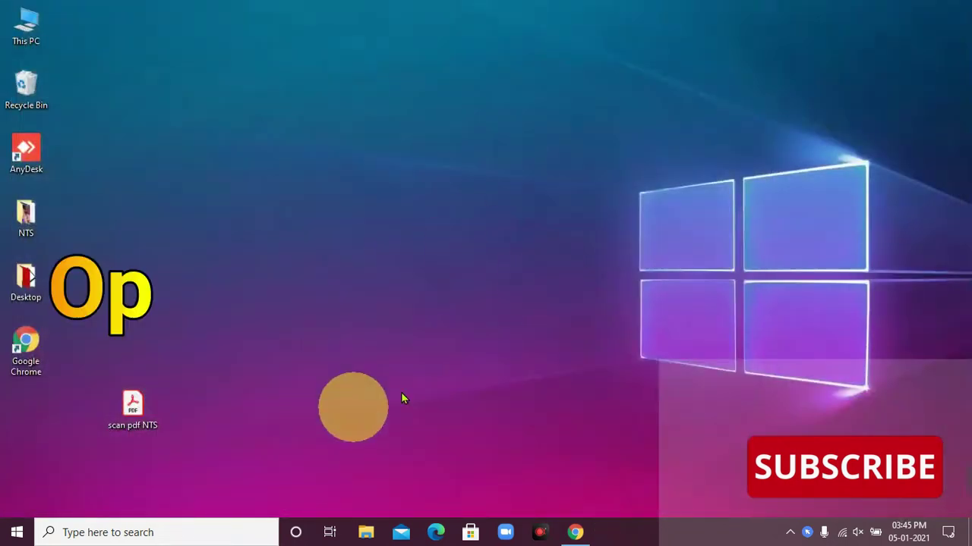
Step: Bring up Chrome and launch Google Drive in a new tab from Gmail's Google apps grid
{"action": "left_click", "coordinate": [576, 533]}
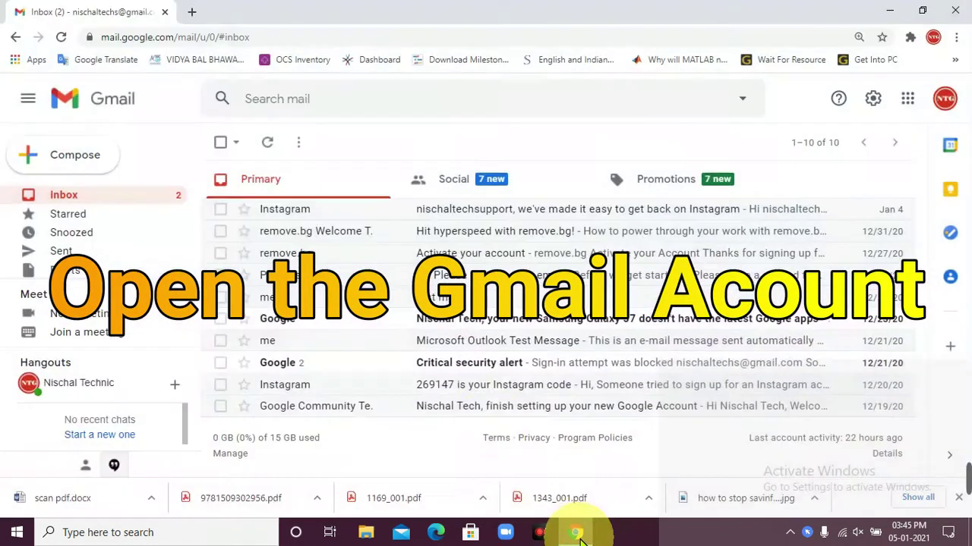
{"action": "left_click", "coordinate": [907, 107]}
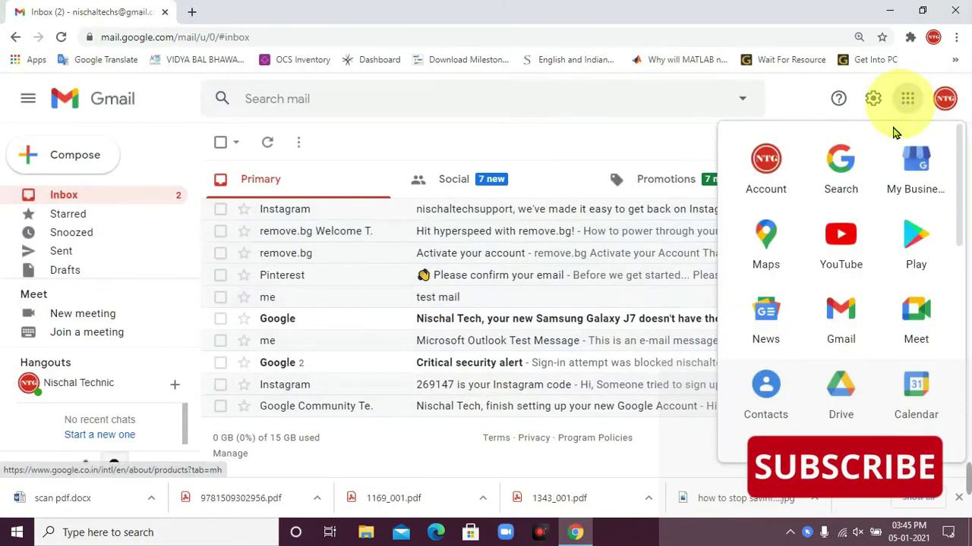
{"action": "left_click", "coordinate": [844, 394]}
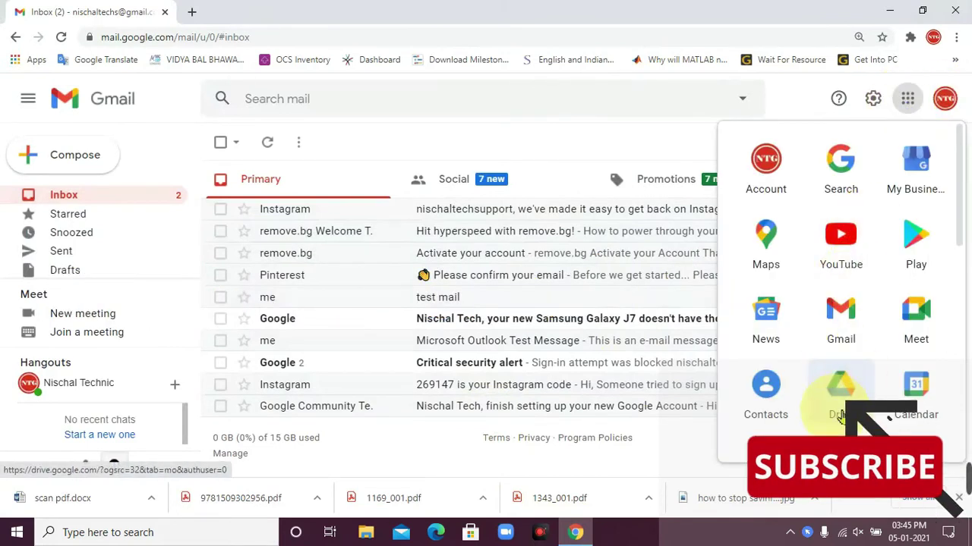
{"action": "left_click", "coordinate": [844, 392]}
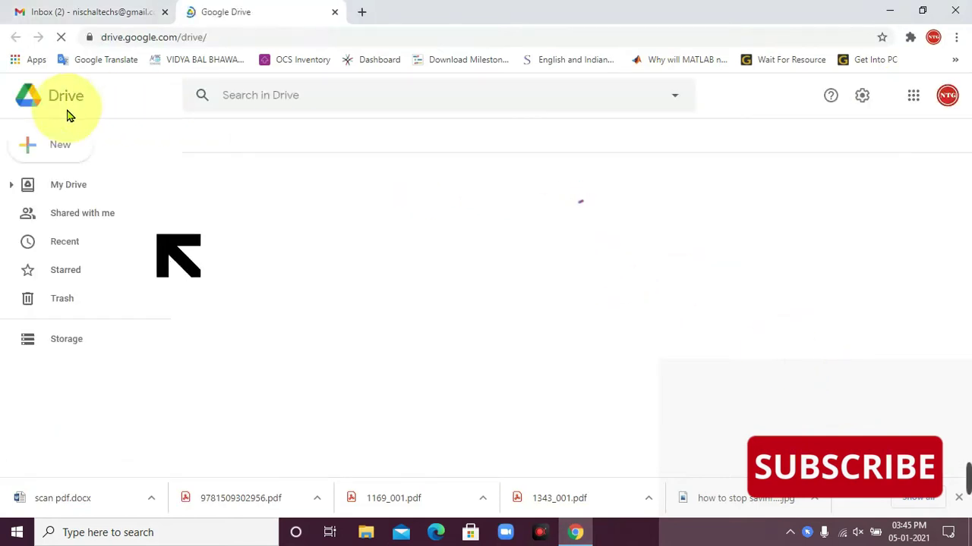
Step: Upload scan pdf NTS from the Desktop folder via New > File upload
{"action": "left_click", "coordinate": [64, 152]}
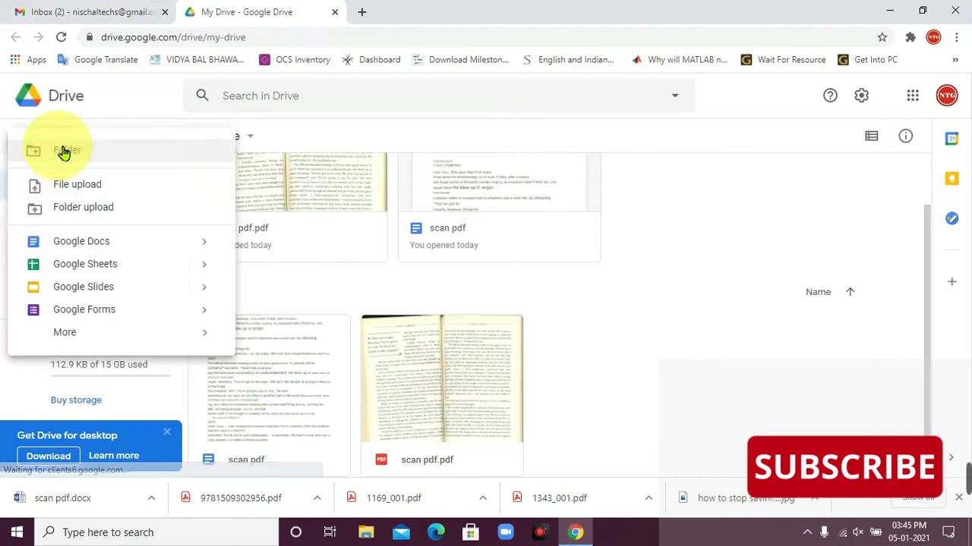
{"action": "left_click", "coordinate": [80, 190]}
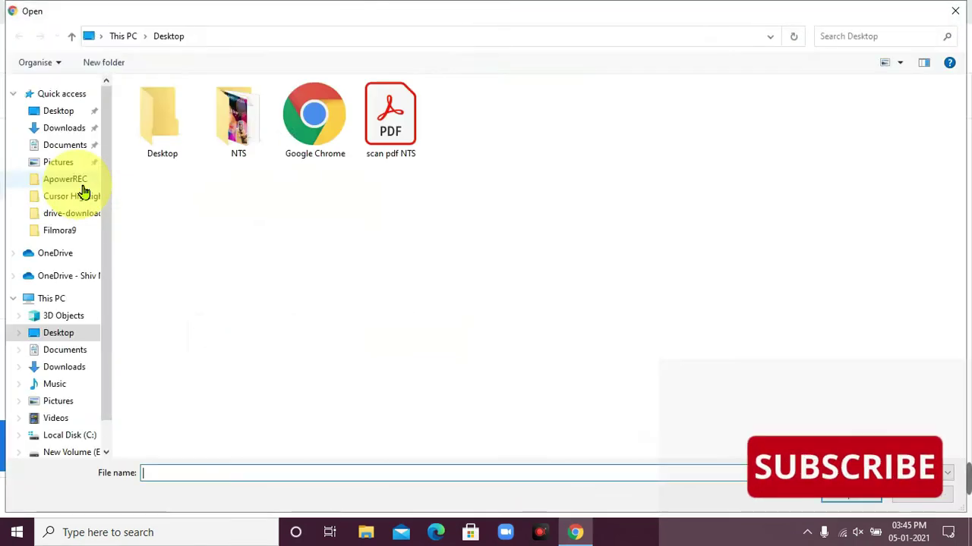
{"action": "left_click", "coordinate": [60, 112]}
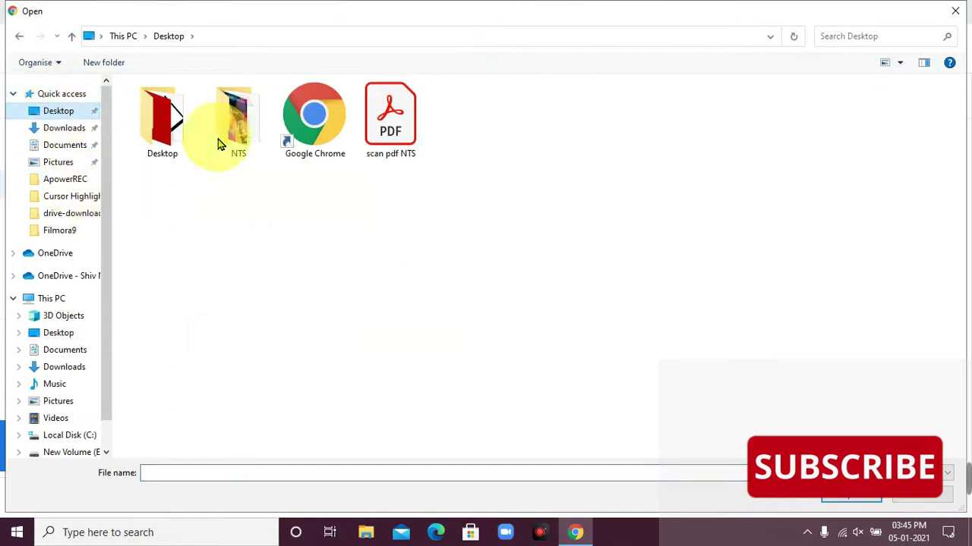
{"action": "double_click", "coordinate": [394, 136]}
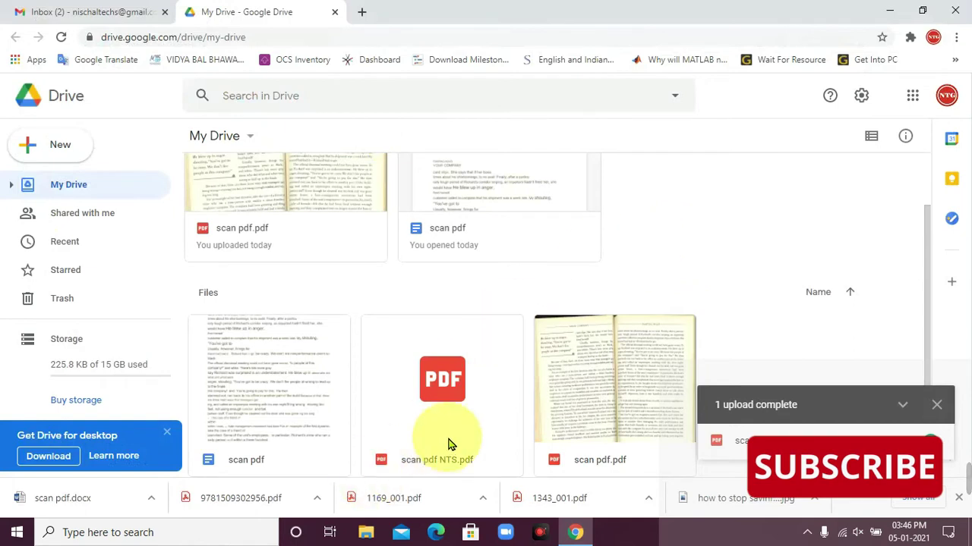
{"action": "left_click", "coordinate": [937, 405]}
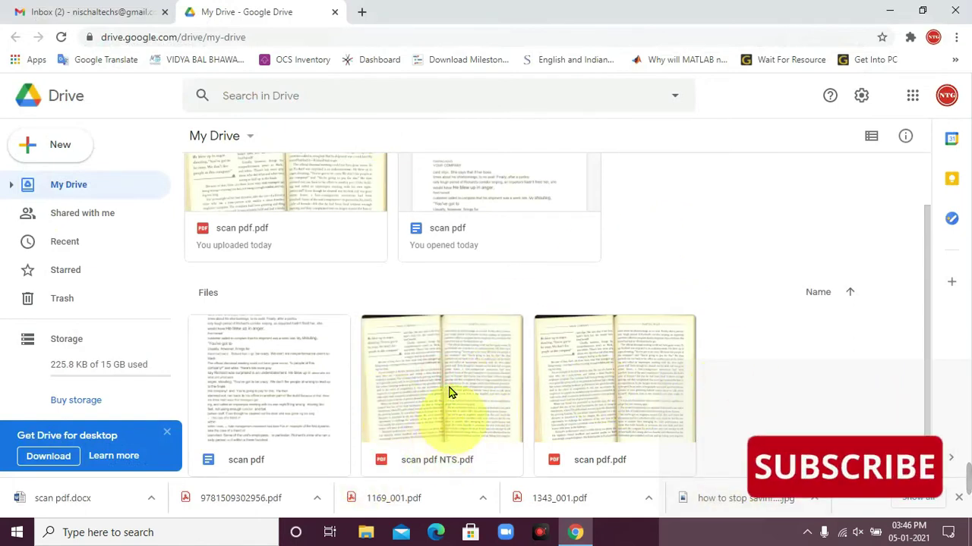
Step: Open scan pdf NTS with Google Docs so its scanned pages are converted to text
{"action": "right_click", "coordinate": [443, 349]}
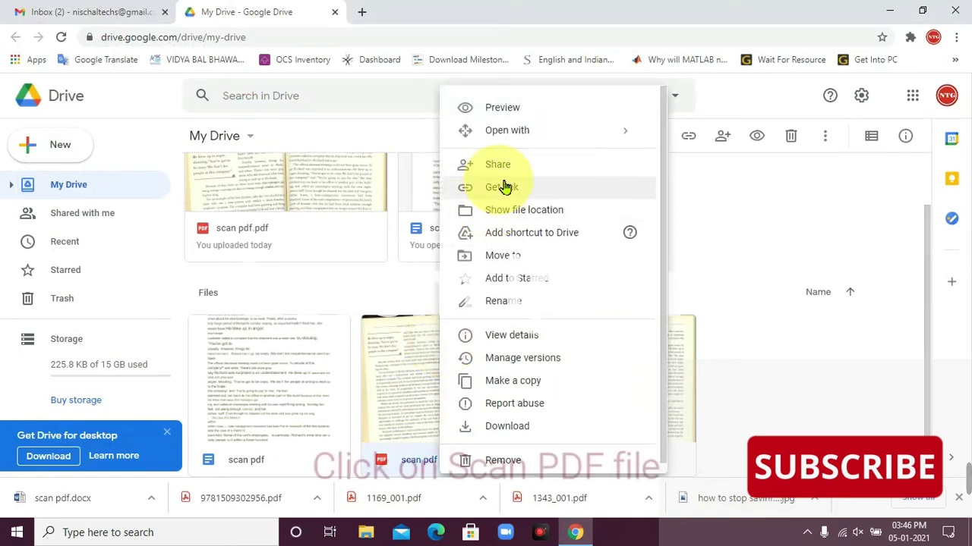
{"action": "mouse_move", "coordinate": [510, 132]}
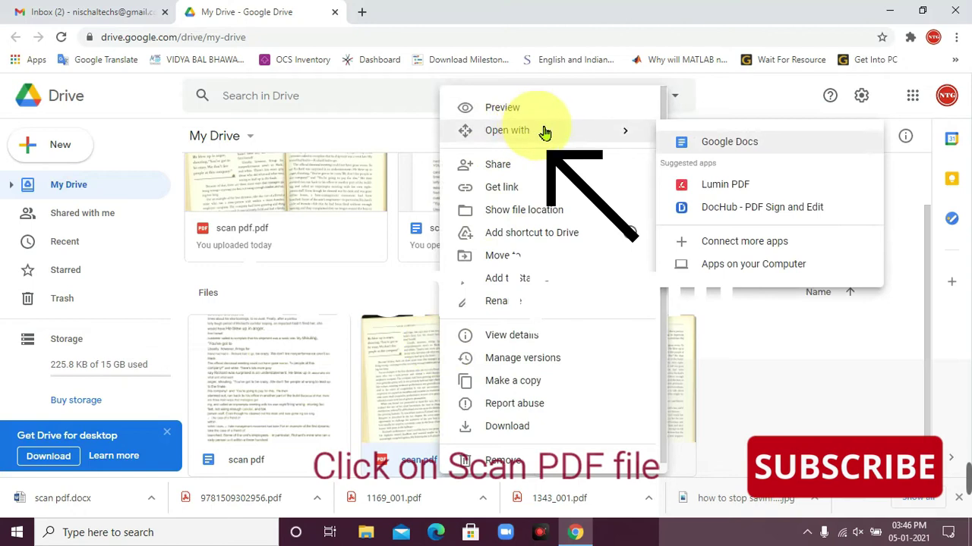
{"action": "left_click", "coordinate": [711, 148]}
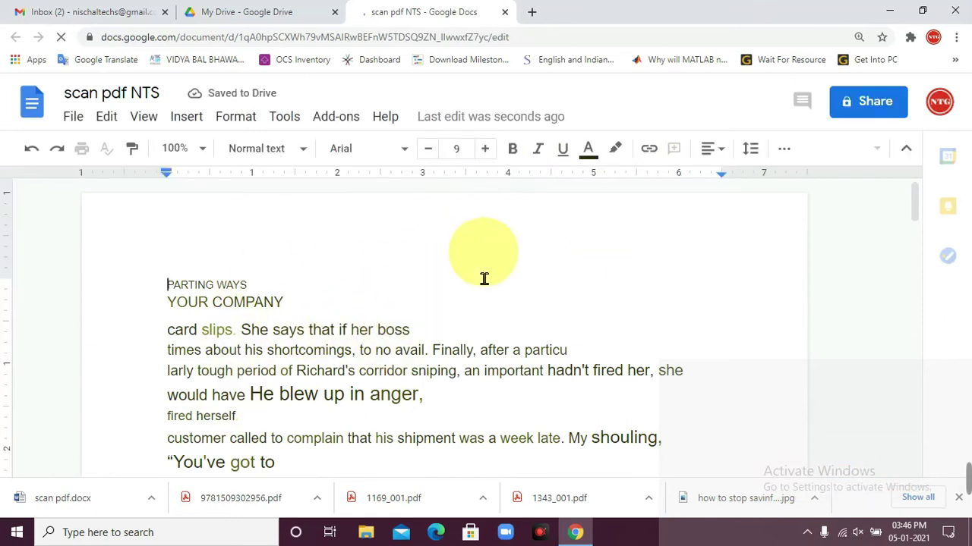
Step: Download the converted document as the Word file scan pdf NTS.docx
{"action": "left_click", "coordinate": [76, 119]}
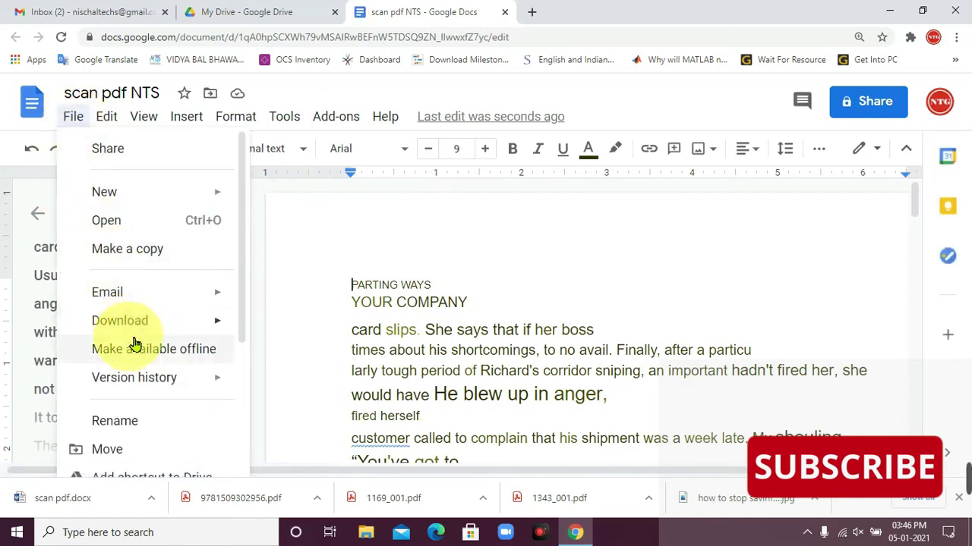
{"action": "mouse_move", "coordinate": [140, 325]}
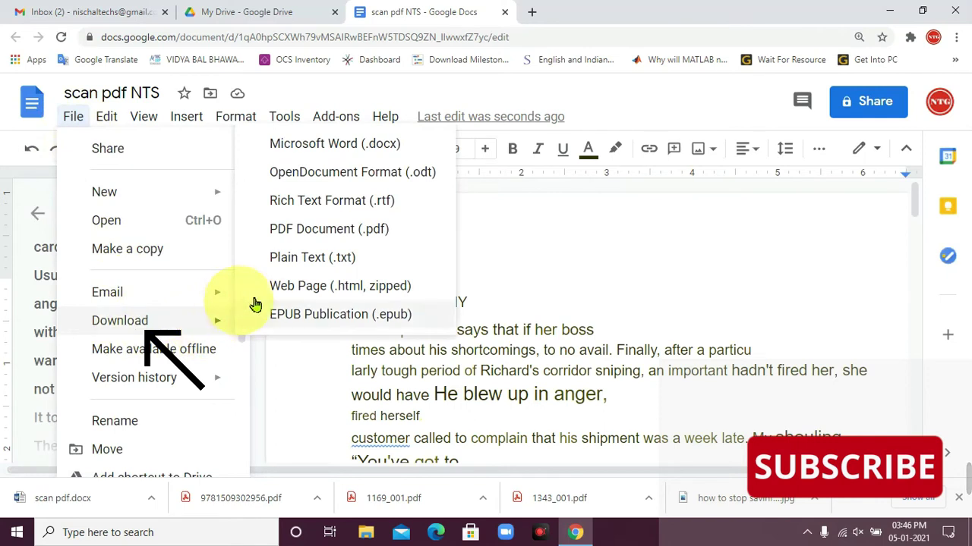
{"action": "left_click", "coordinate": [364, 144]}
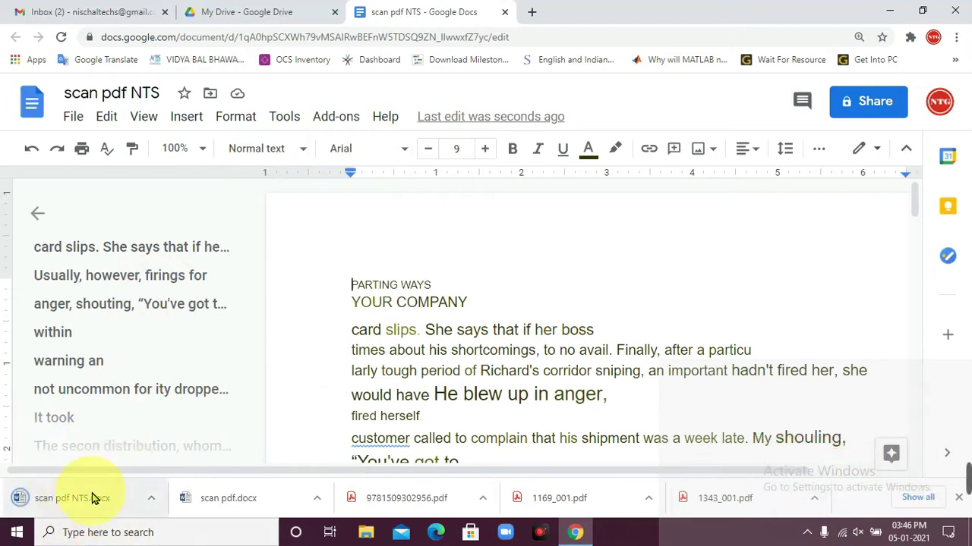
{"action": "left_click", "coordinate": [151, 499]}
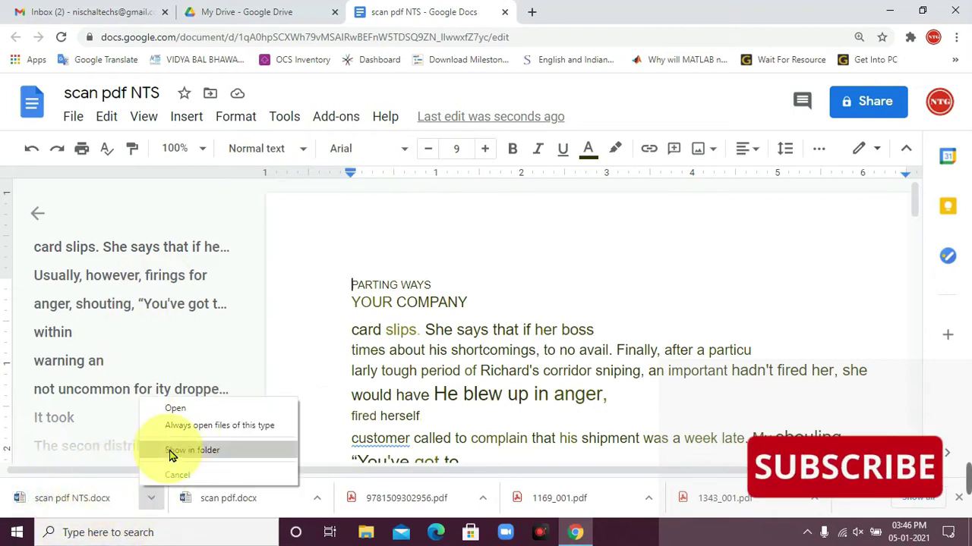
Step: Open scan pdf NTS.docx in Word, enable editing, maximize, and type test text 'nischa' after YOUR COMPANY
{"action": "left_click", "coordinate": [178, 410]}
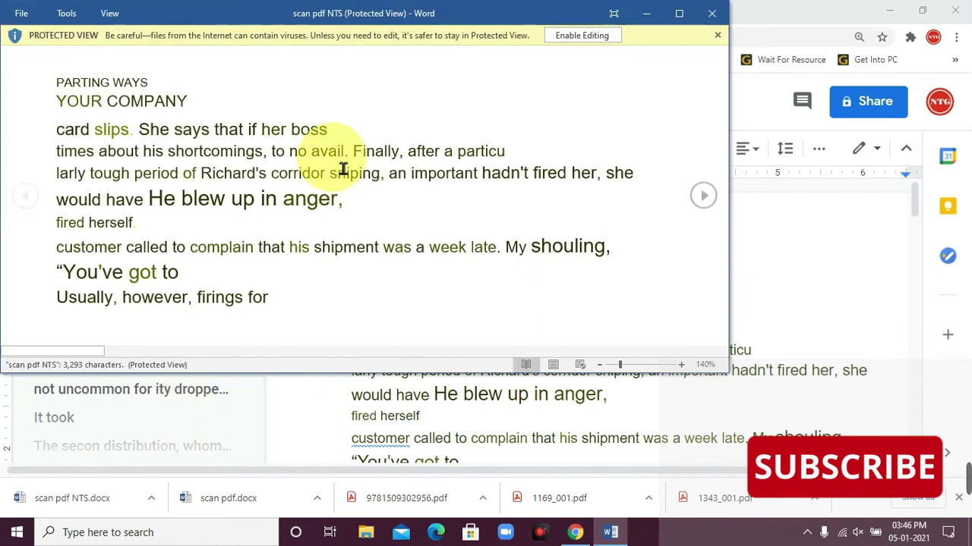
{"action": "left_click", "coordinate": [574, 36]}
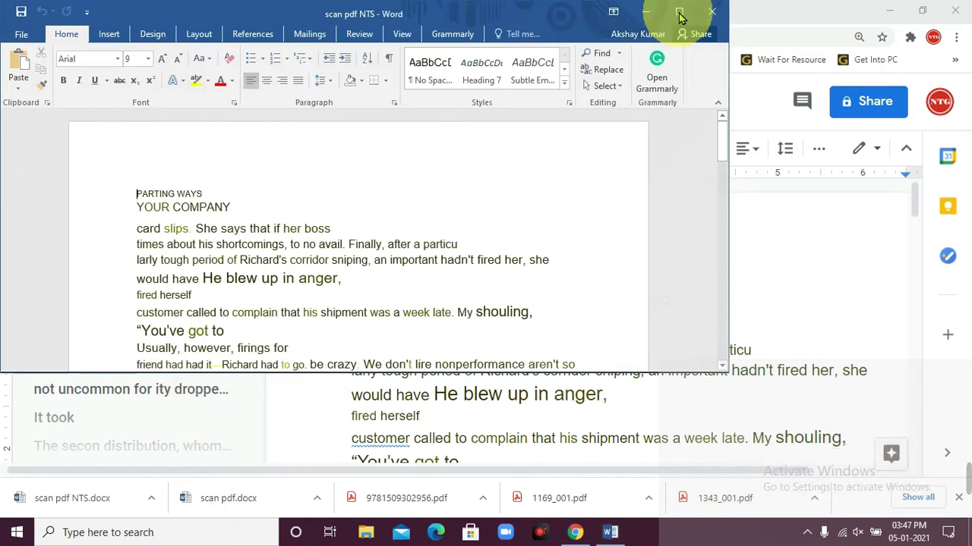
{"action": "left_click", "coordinate": [680, 15]}
{"action": "left_click", "coordinate": [363, 206]}
{"action": "type", "text": "nisc"}
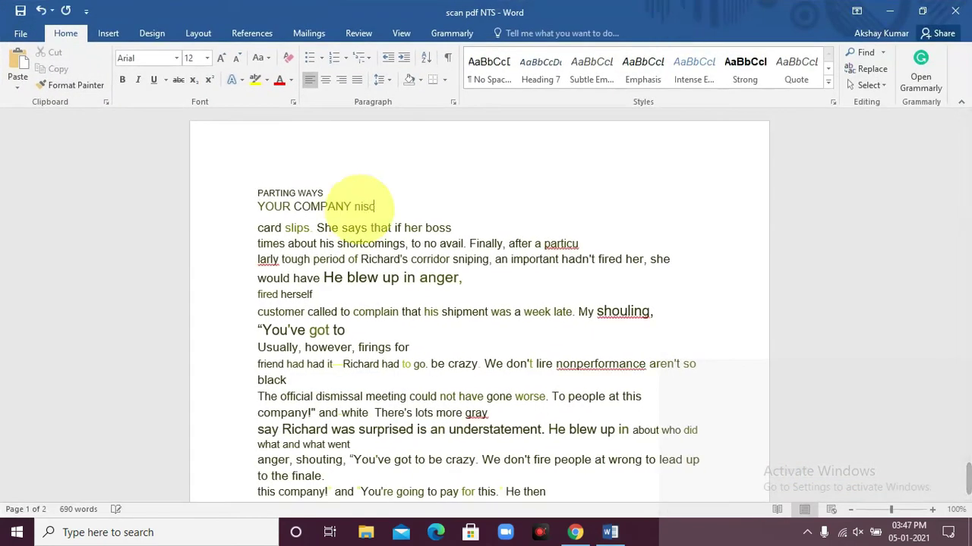
{"action": "type", "text": "ha"}
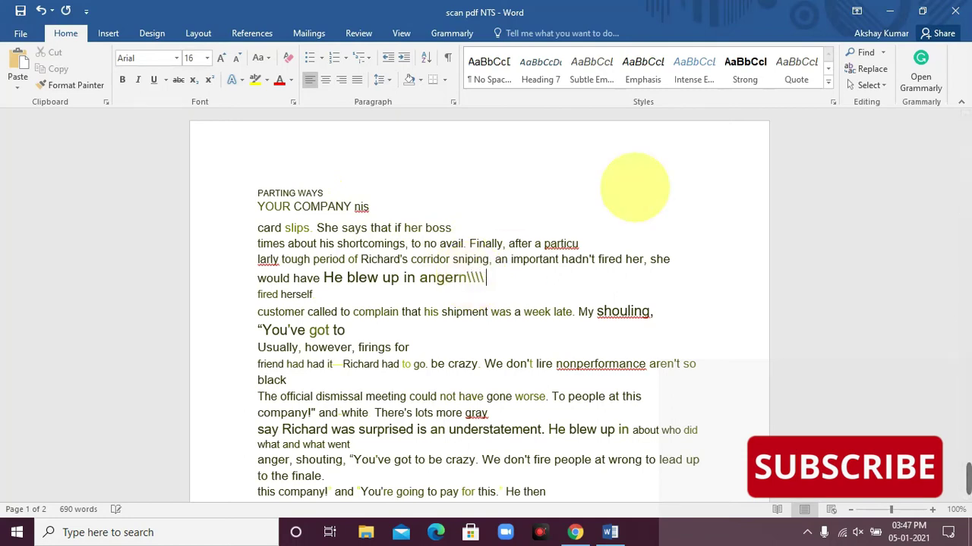
Step: Restore Word, minimize the browser, and narrow Word to the left half, selecting the desktop PDF
{"action": "left_click", "coordinate": [923, 12]}
{"action": "left_click", "coordinate": [893, 11]}
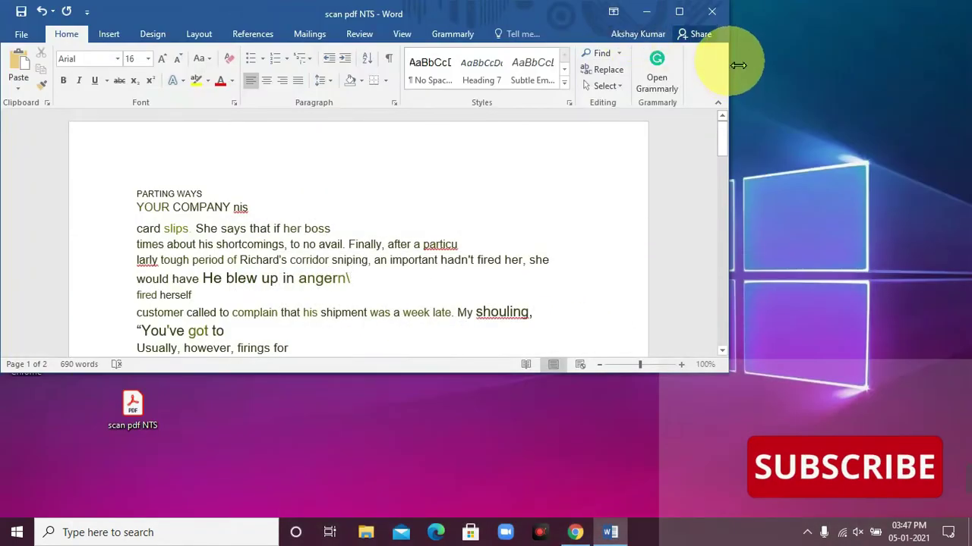
{"action": "left_click_drag", "start_coordinate": [727, 67], "coordinate": [511, 134]}
{"action": "left_click", "coordinate": [132, 416]}
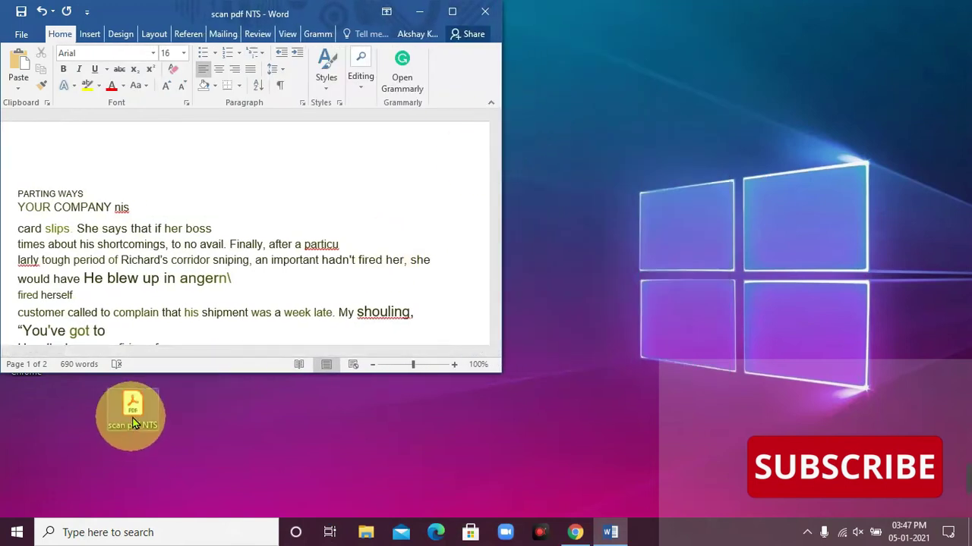
Step: Reopen scan pdf NTS.pdf in Acrobat and size its window beside the Word text for comparison
{"action": "double_click", "coordinate": [132, 422]}
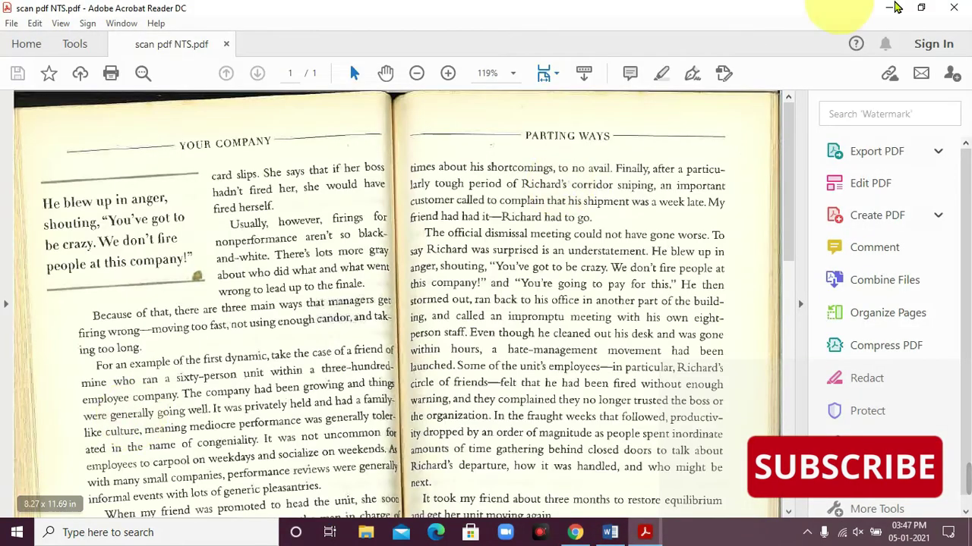
{"action": "left_click", "coordinate": [927, 9]}
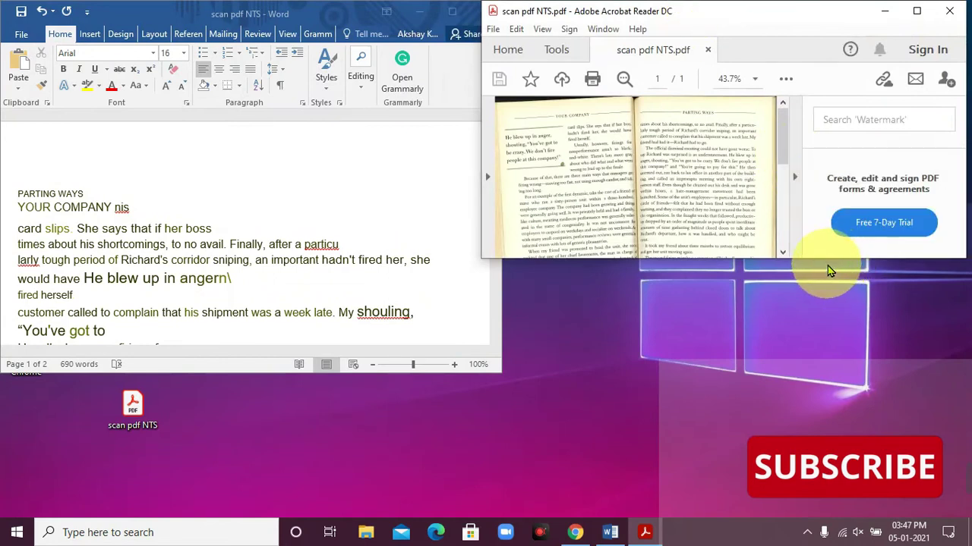
{"action": "left_click_drag", "start_coordinate": [826, 263], "coordinate": [759, 479]}
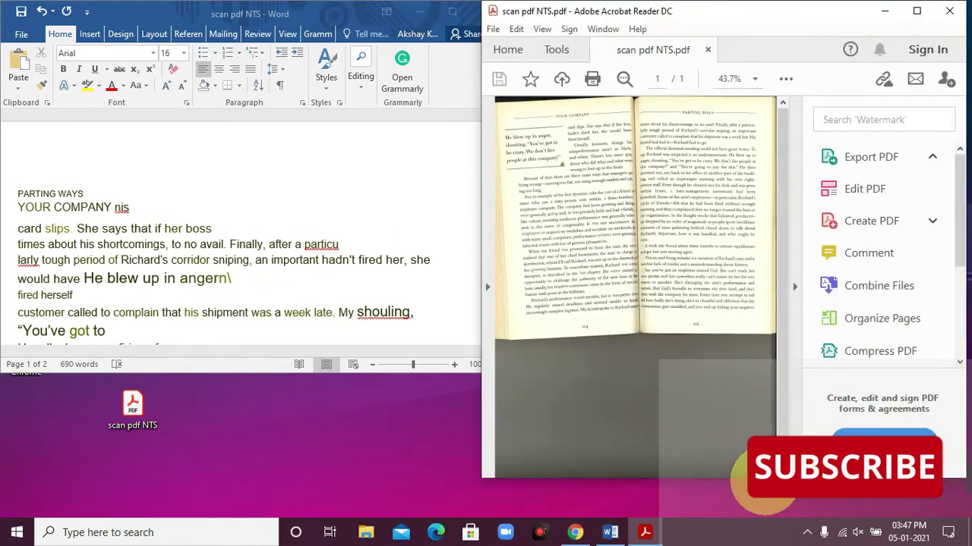
{"action": "double_click", "coordinate": [760, 8]}
{"action": "left_click", "coordinate": [916, 11]}
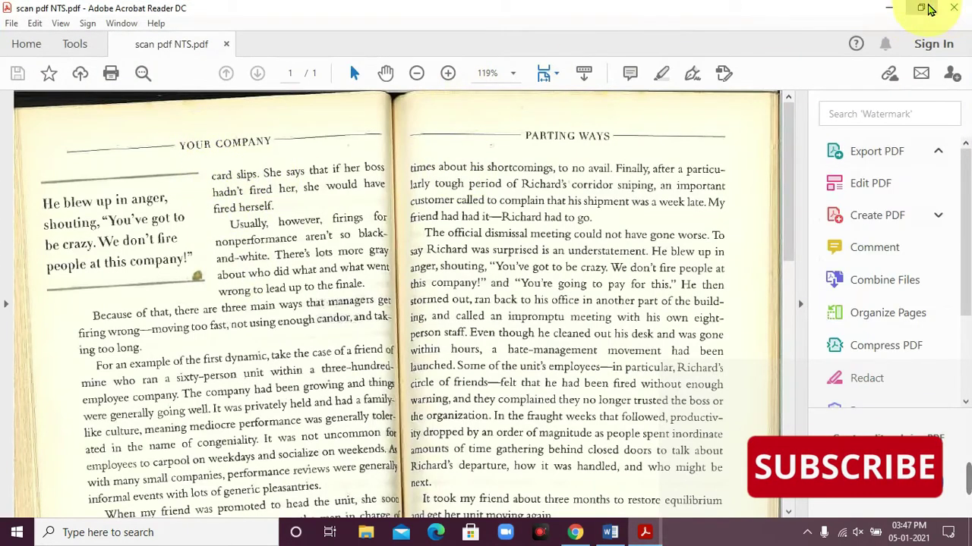
{"action": "left_click", "coordinate": [920, 8]}
{"action": "left_click", "coordinate": [26, 244]}
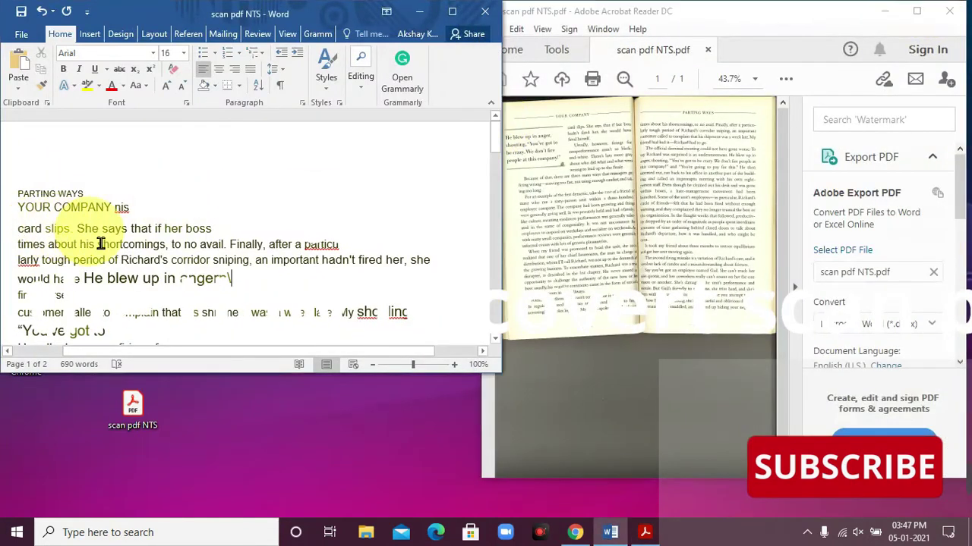
Step: Type test characters into the converted Word text, then close Word and the scanned PDF viewer
{"action": "left_click", "coordinate": [28, 244]}
{"action": "left_click", "coordinate": [143, 260]}
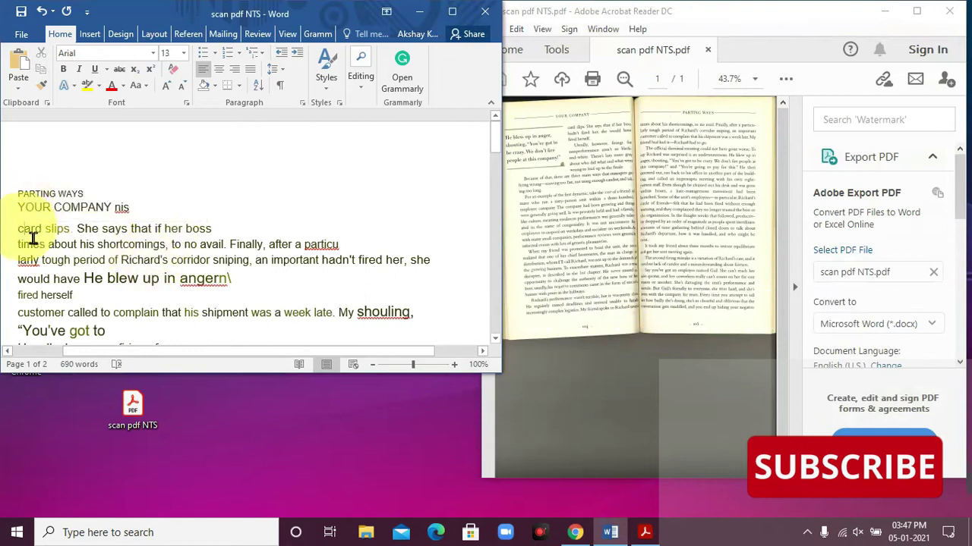
{"action": "type", "text": "Cxm zx"}
{"action": "key", "text": "BackSpace"}
{"action": "key", "text": "BackSpace"}
{"action": "key", "text": "BackSpace"}
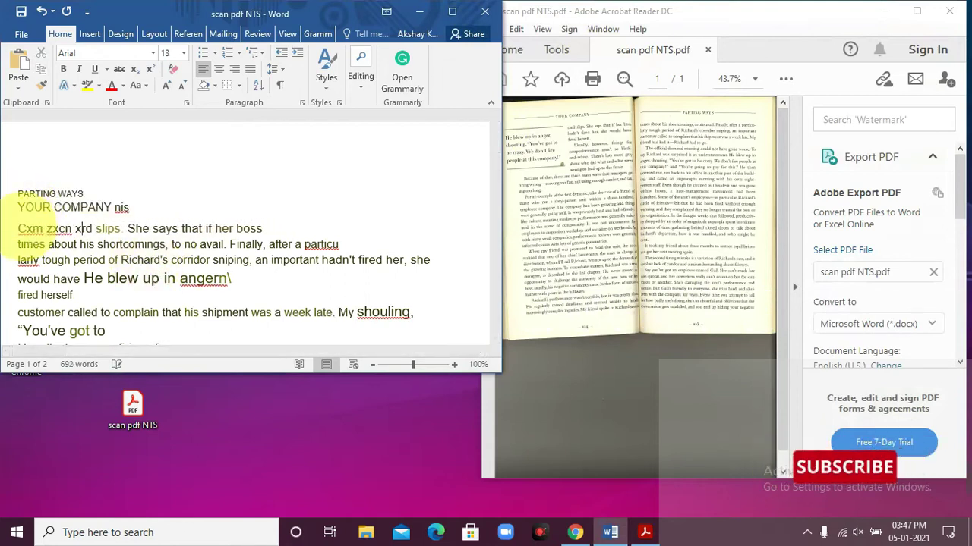
{"action": "type", "text": "x x"}
{"action": "key", "text": "alt+m"}
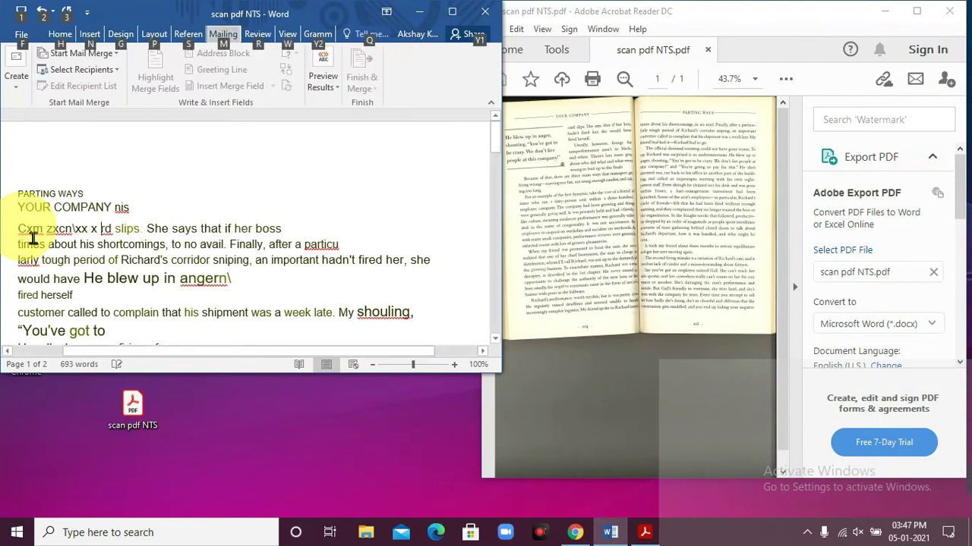
{"action": "type", "text": "mr"}
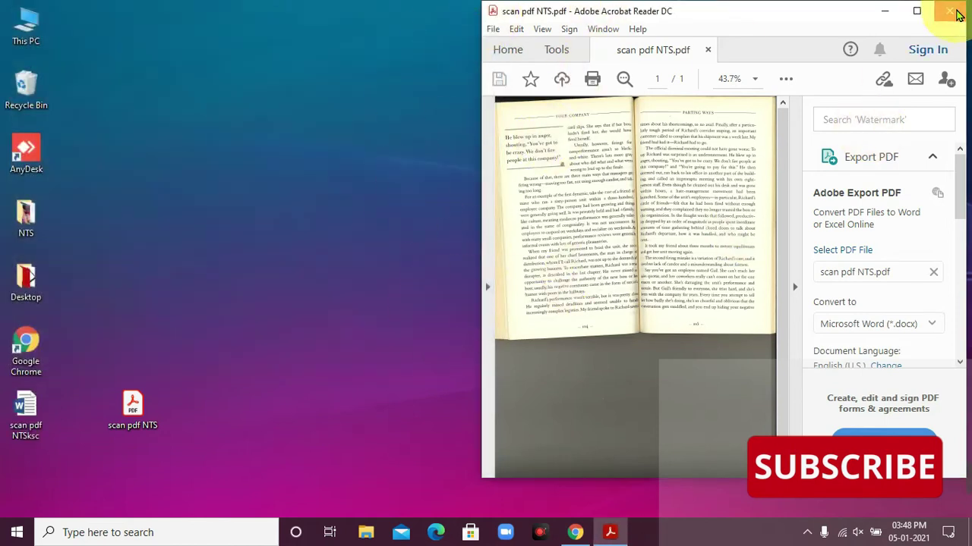
{"action": "left_click", "coordinate": [958, 15]}
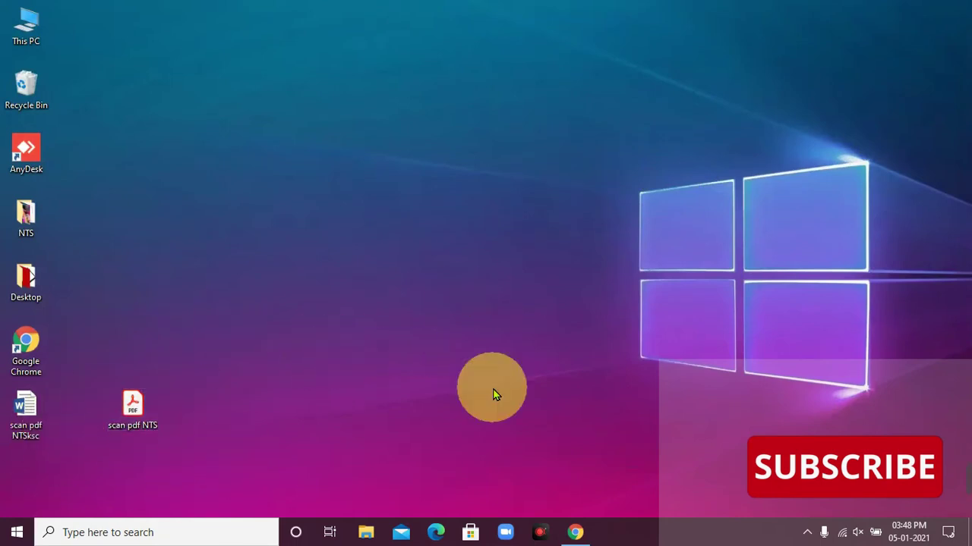
Step: In Chrome, search for online OCR and open the onlineocr.net result, scrolling to its conversion steps
{"action": "left_click", "coordinate": [575, 532]}
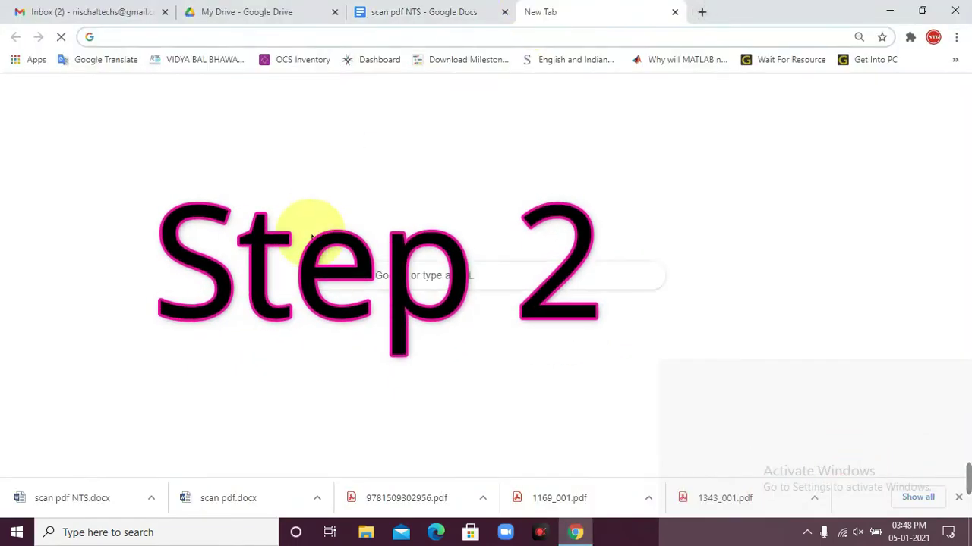
{"action": "left_click", "coordinate": [349, 275]}
{"action": "type", "text": "how to convert online ocr"}
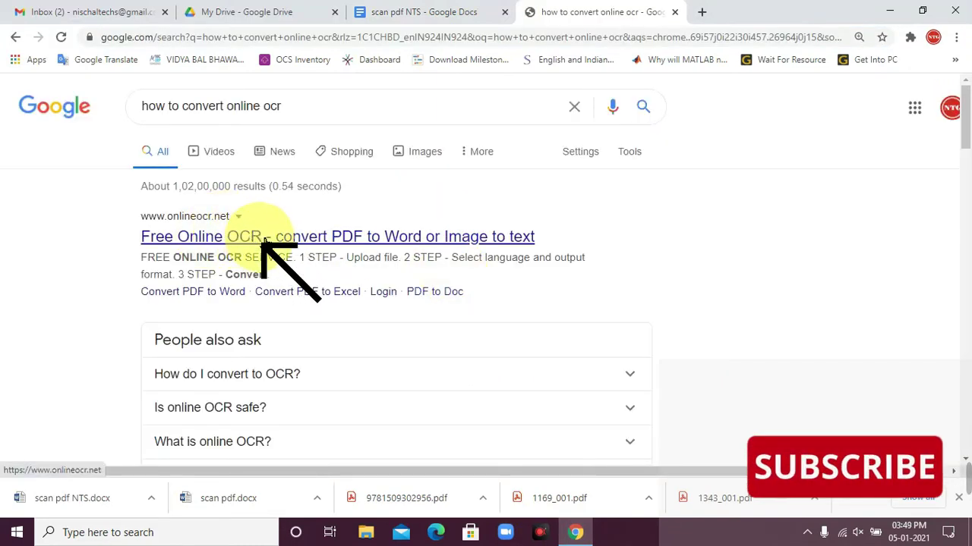
{"action": "left_click", "coordinate": [263, 240]}
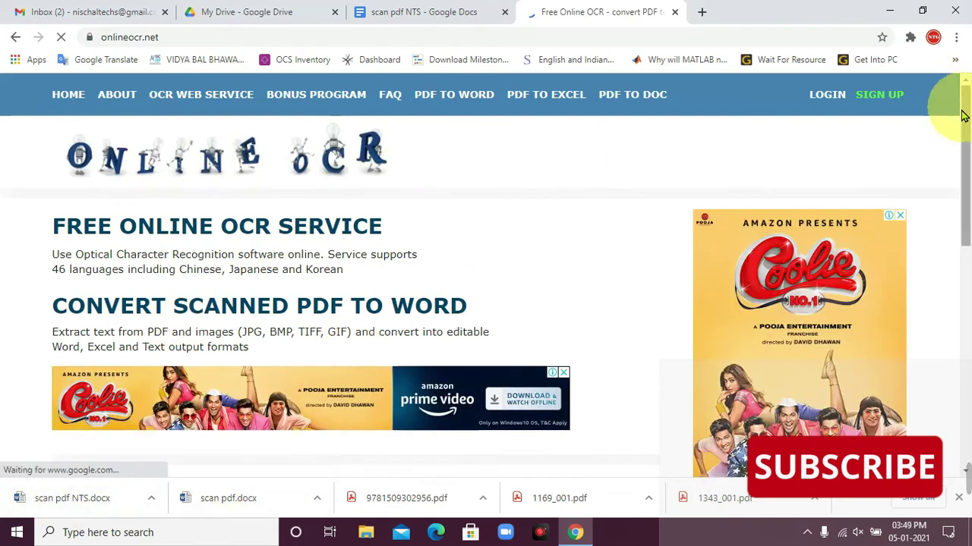
{"action": "left_click_drag", "start_coordinate": [966, 183], "coordinate": [946, 235]}
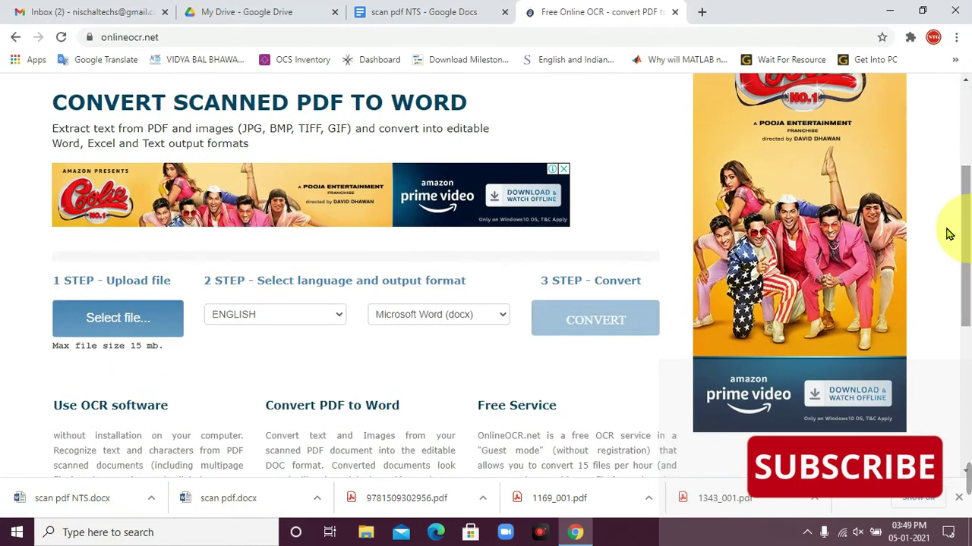
Step: Upload scan pdf NTS.pdf from the file picker and pick ENGLISH as the OCR language
{"action": "left_click", "coordinate": [135, 330]}
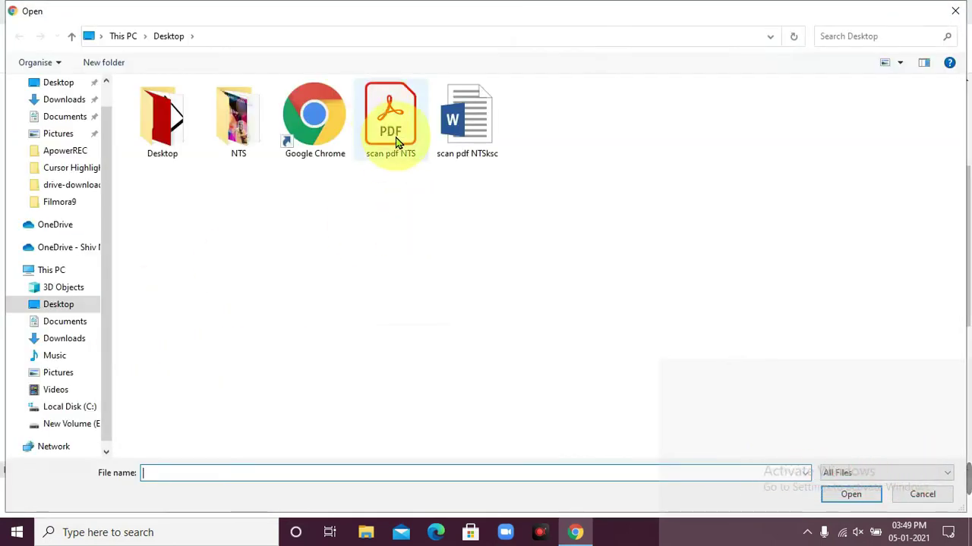
{"action": "double_click", "coordinate": [402, 123]}
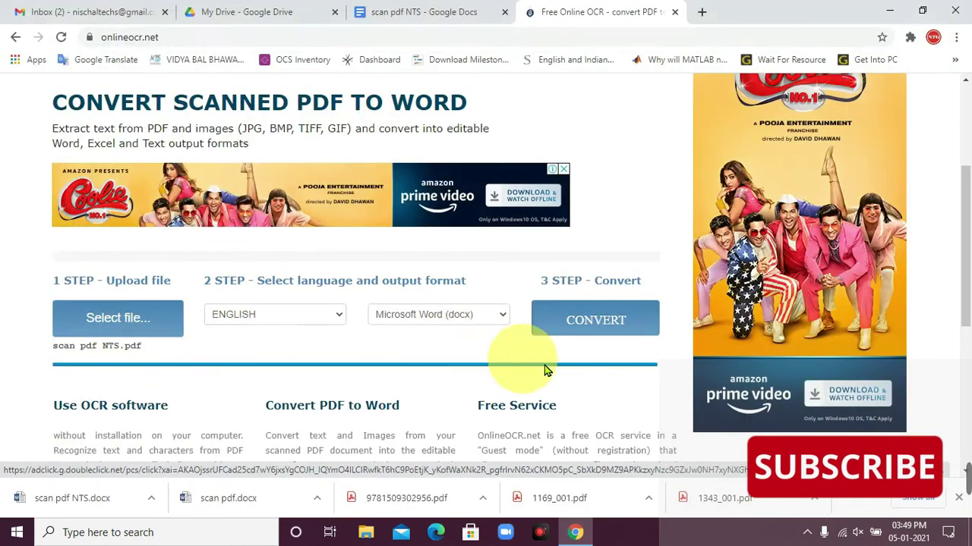
{"action": "left_click", "coordinate": [345, 323]}
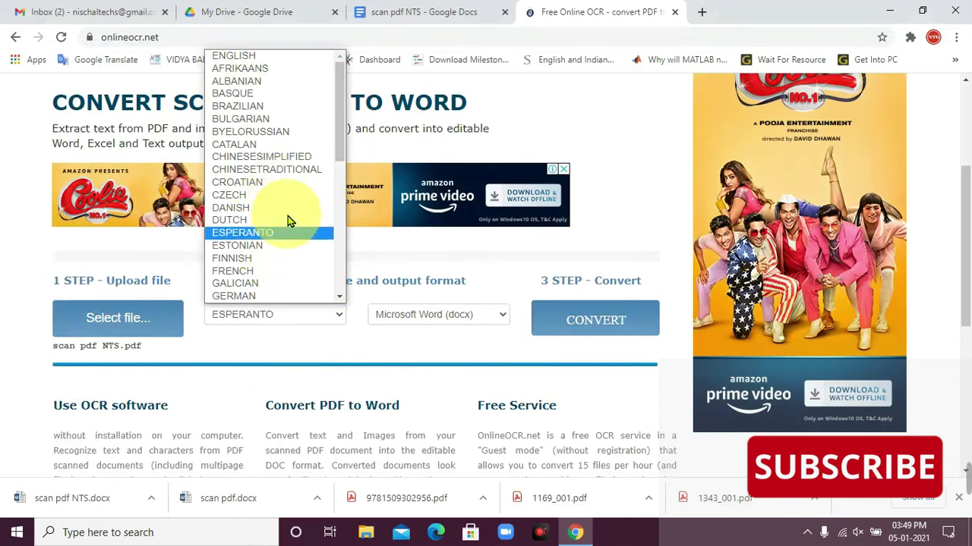
{"action": "type", "text": "en"}
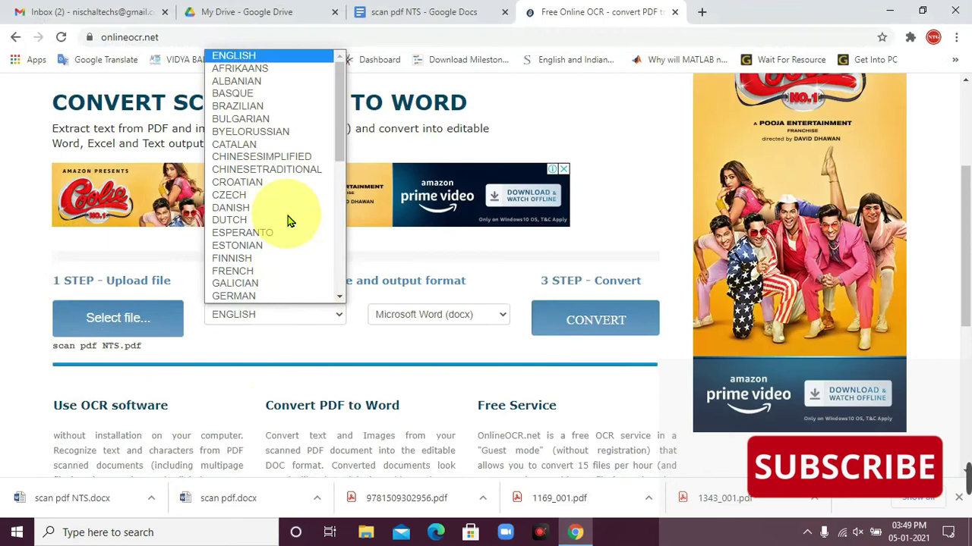
{"action": "key", "text": "Return"}
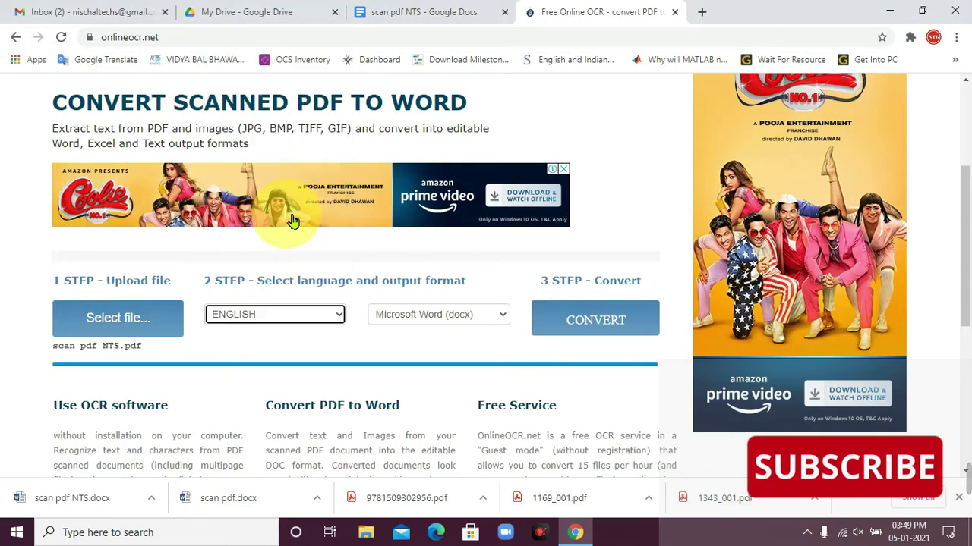
Step: Keep Microsoft Word (docx) selected as the output format
{"action": "left_click", "coordinate": [490, 328]}
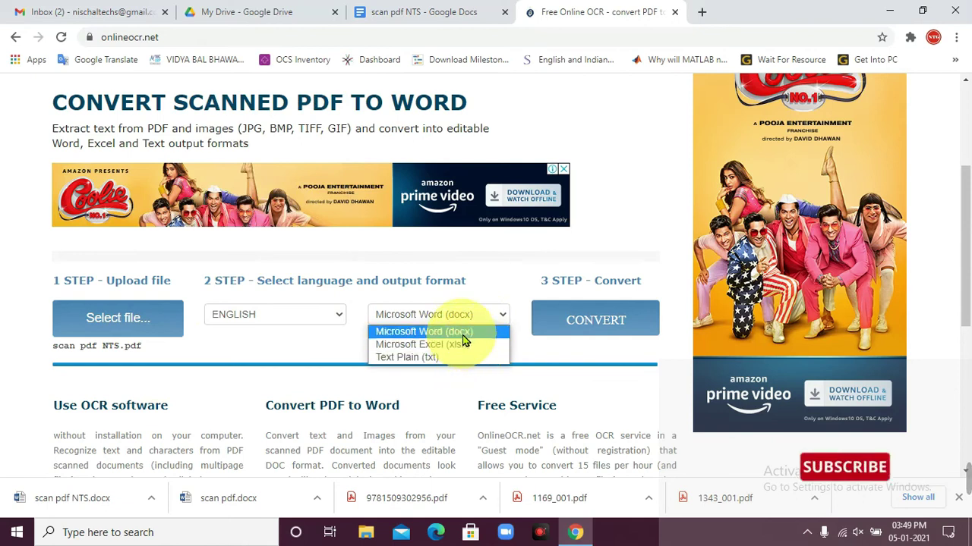
{"action": "left_click", "coordinate": [461, 332]}
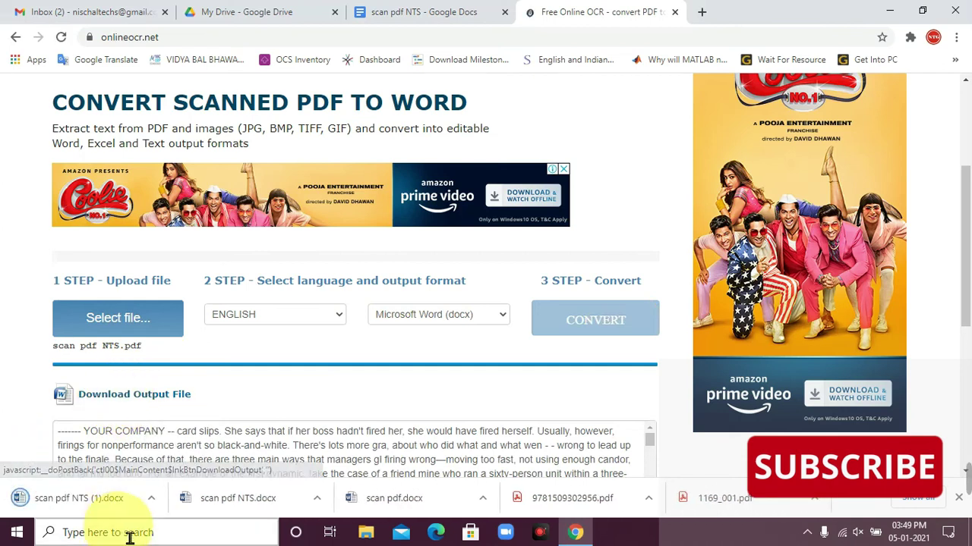
Step: Open the downloaded scan pdf NTS (1).docx, enable editing, and maximize the Word window
{"action": "left_click", "coordinate": [105, 499]}
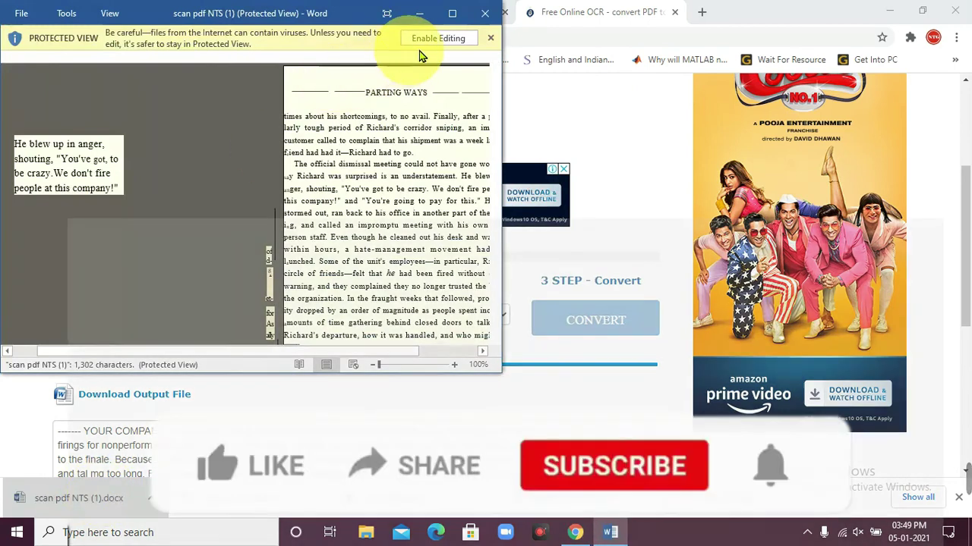
{"action": "left_click", "coordinate": [423, 39]}
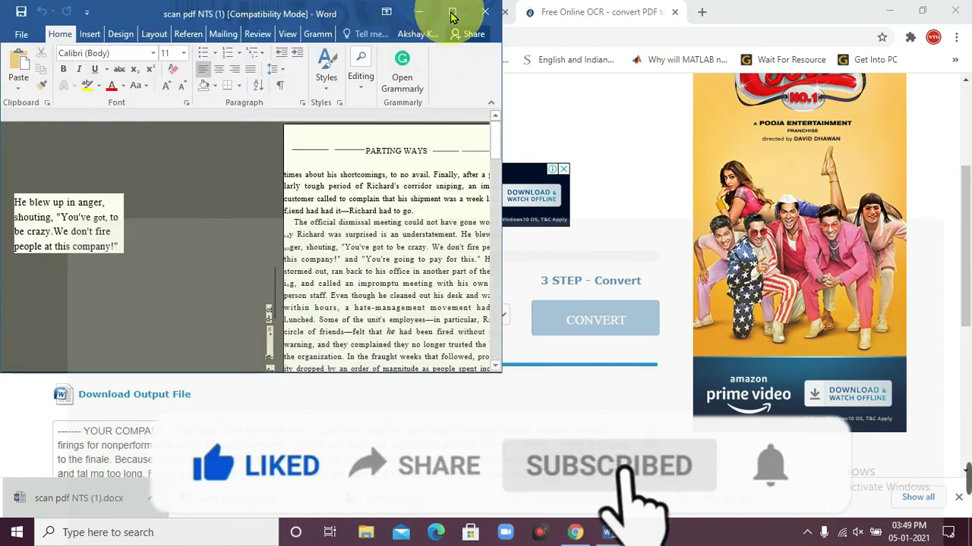
{"action": "left_click", "coordinate": [451, 15]}
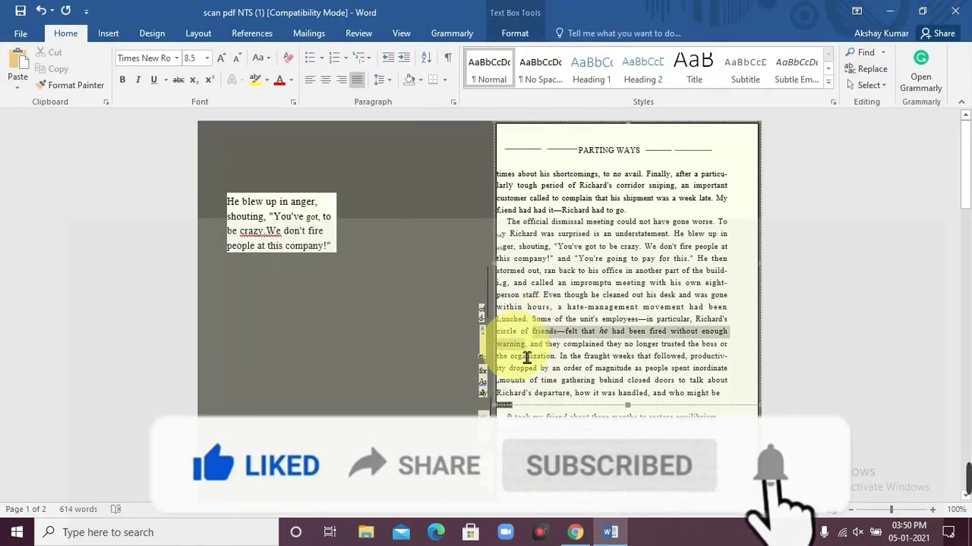